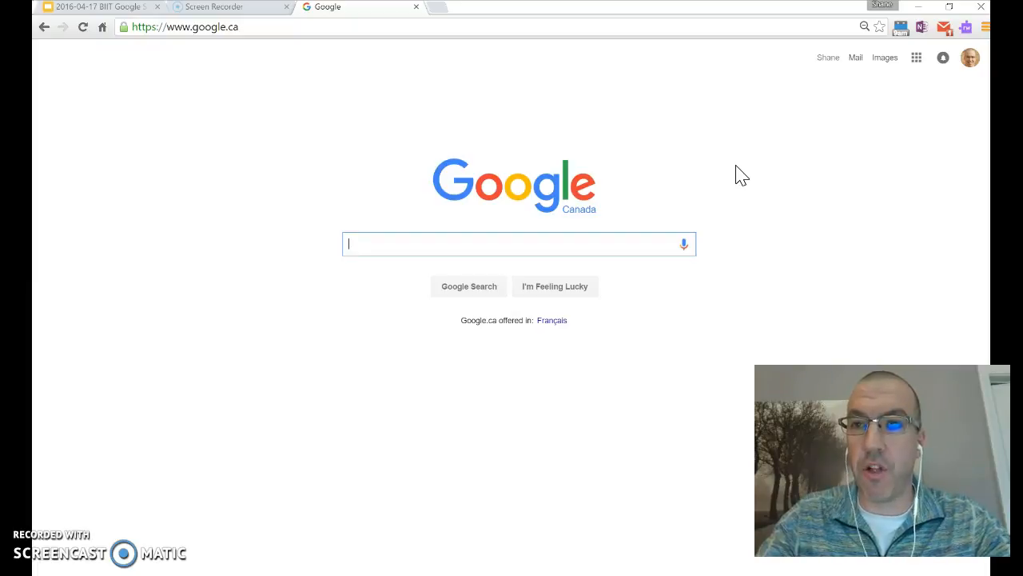
Open the Google apps panel on the Google.ca home page.
{"action": "left_click", "coordinate": [971, 62]}
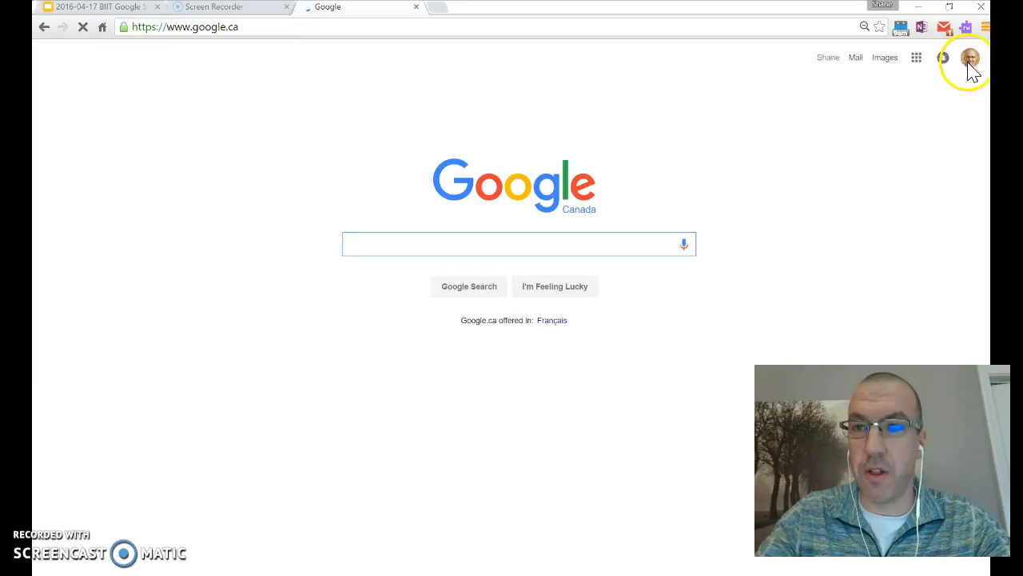
{"action": "left_click", "coordinate": [916, 64]}
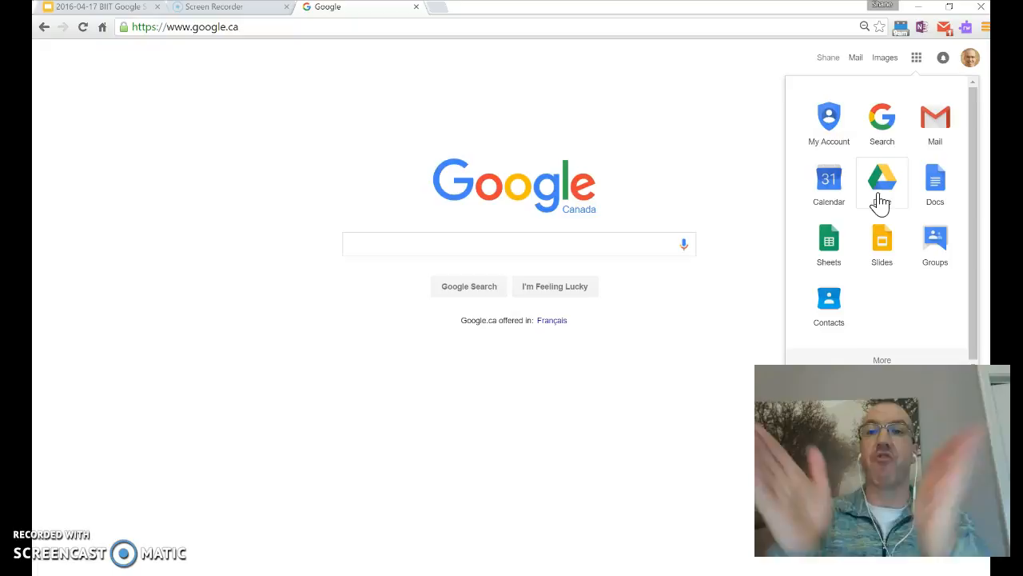
Open Drive's PINK DAY PICS folder and create a new Google Slides presentation in it.
{"action": "left_click", "coordinate": [880, 203]}
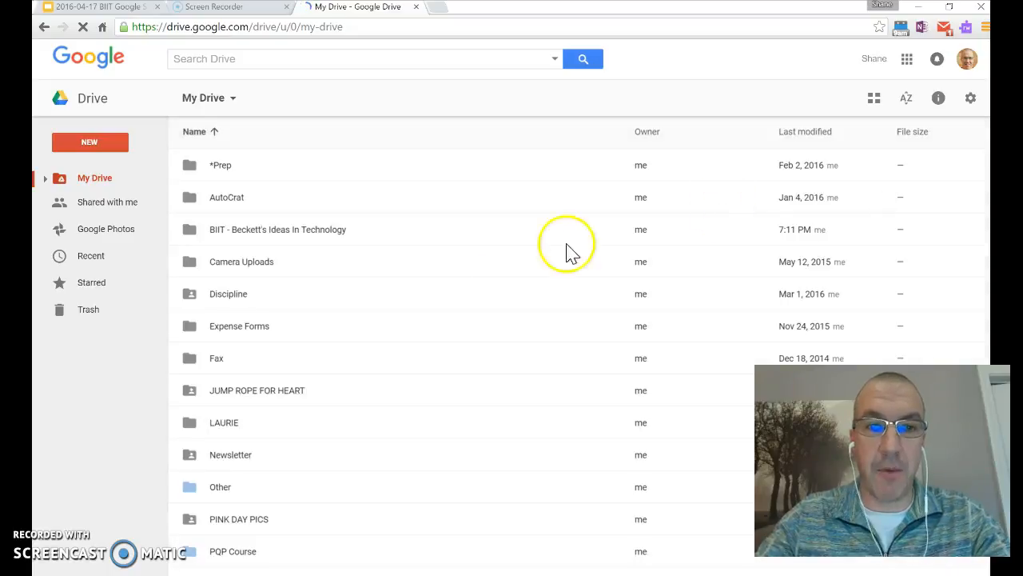
{"action": "double_click", "coordinate": [206, 528]}
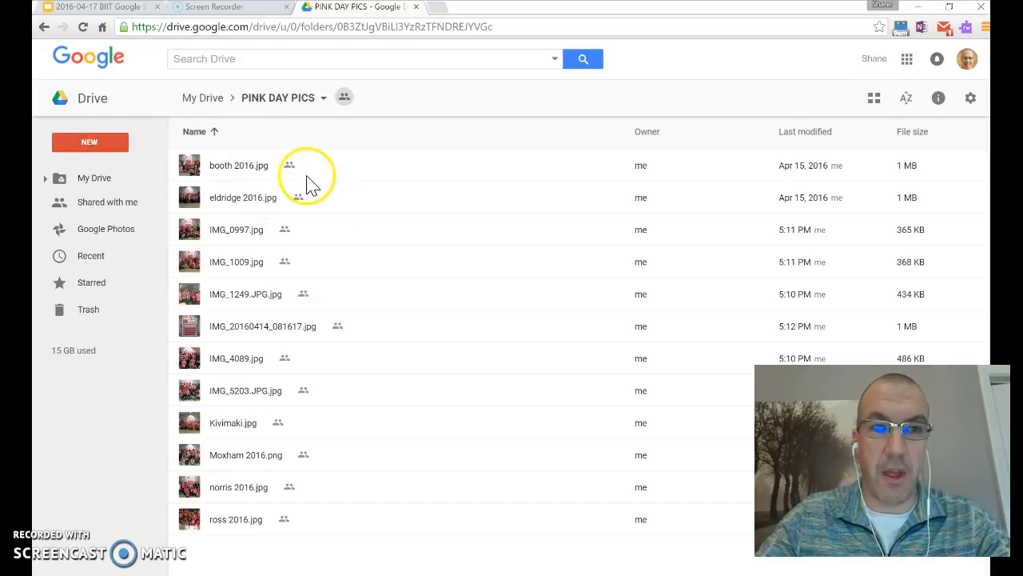
{"action": "left_click", "coordinate": [90, 144]}
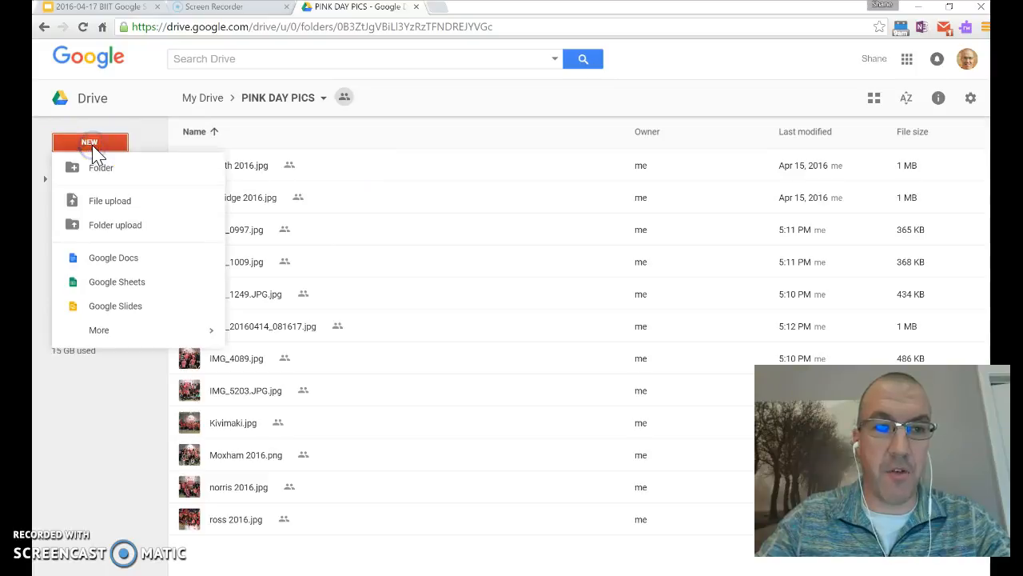
{"action": "left_click", "coordinate": [120, 312]}
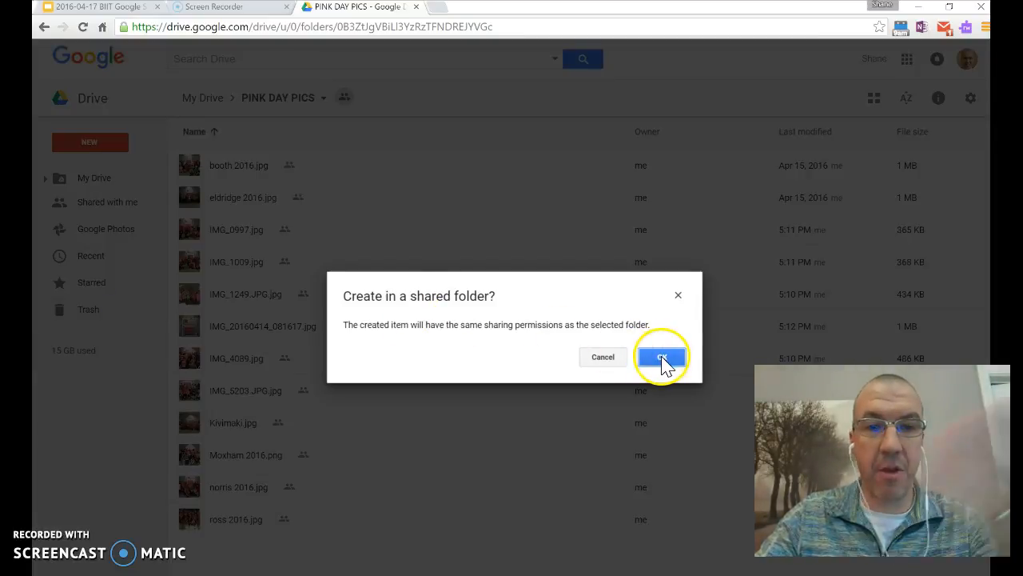
{"action": "left_click", "coordinate": [662, 360]}
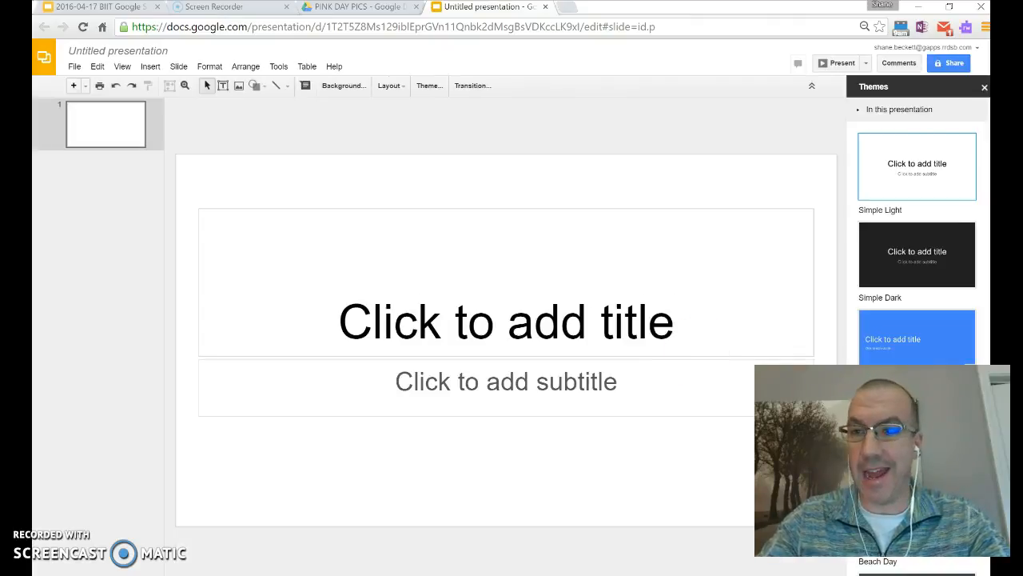
Close the themes panel and rename the presentation to 'PINK DAY'.
{"action": "left_click", "coordinate": [984, 88]}
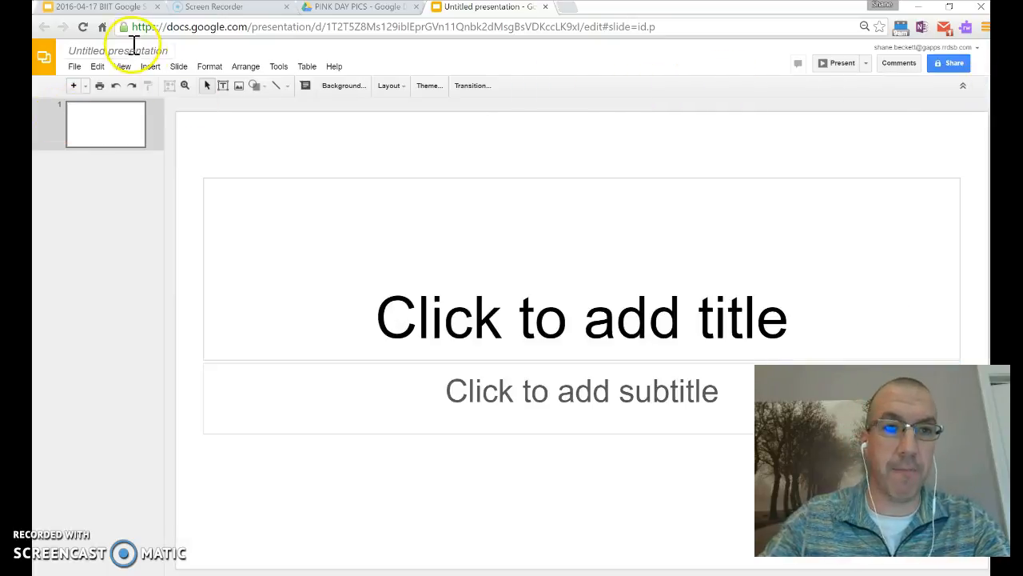
{"action": "left_click", "coordinate": [159, 50]}
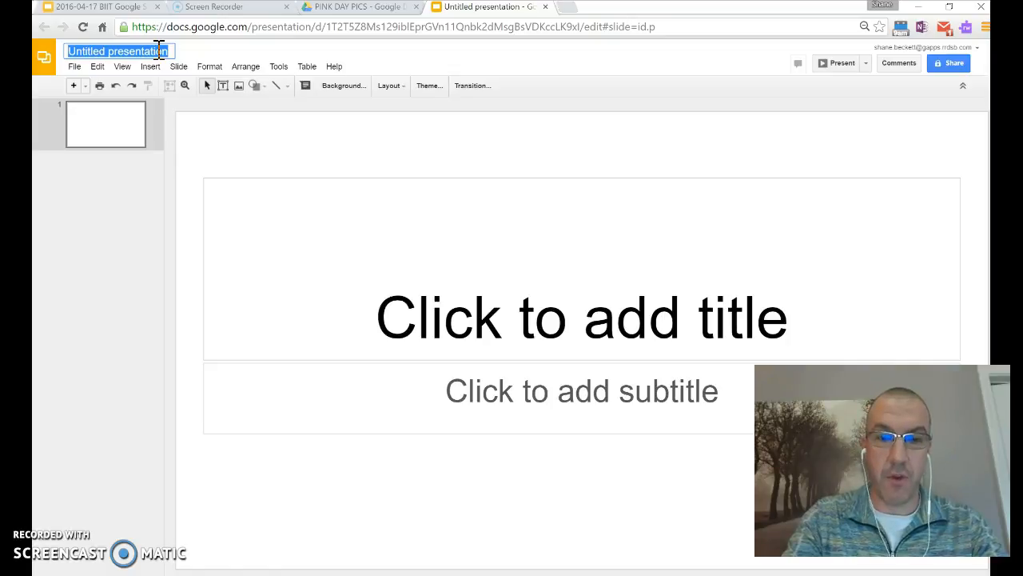
{"action": "type", "text": "PINK DAY"}
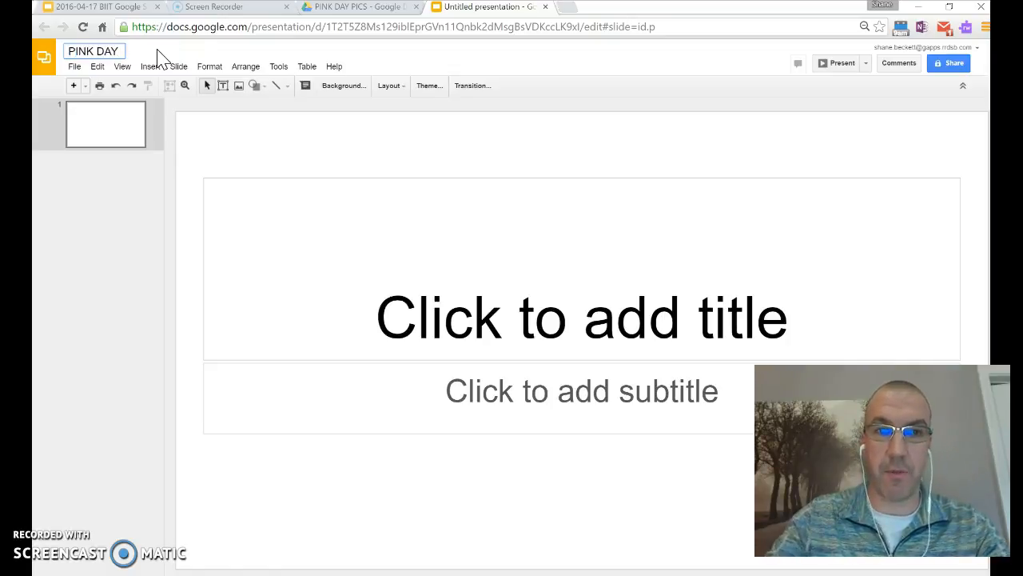
{"action": "left_click", "coordinate": [127, 132]}
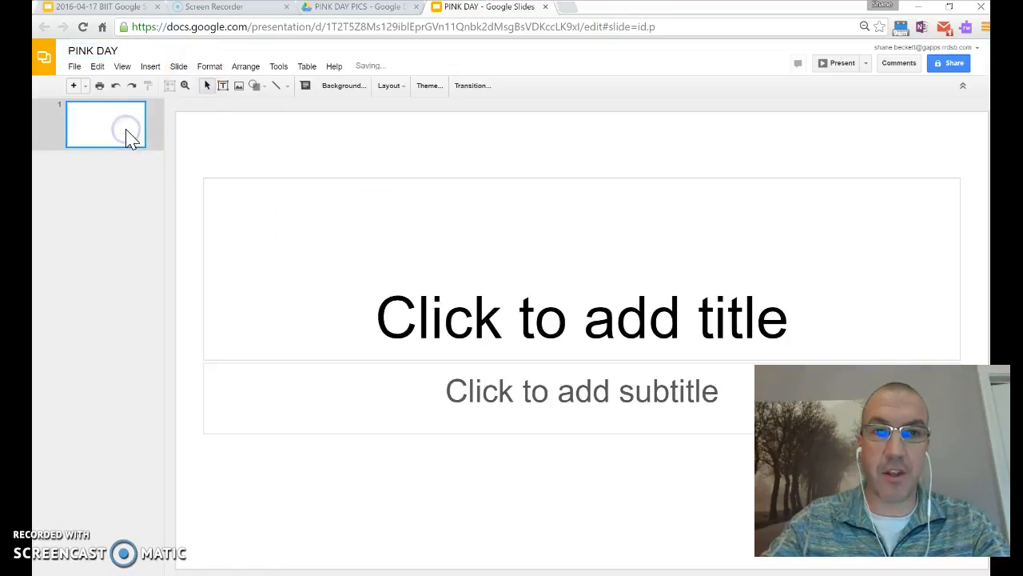
Apply the Blank layout to slide 1.
{"action": "right_click", "coordinate": [128, 134]}
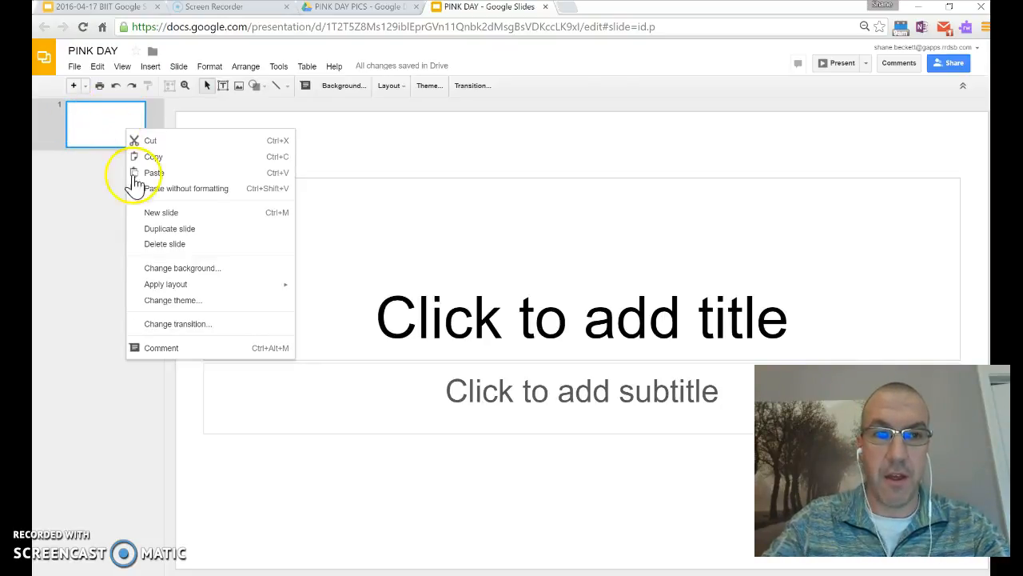
{"action": "mouse_move", "coordinate": [171, 297]}
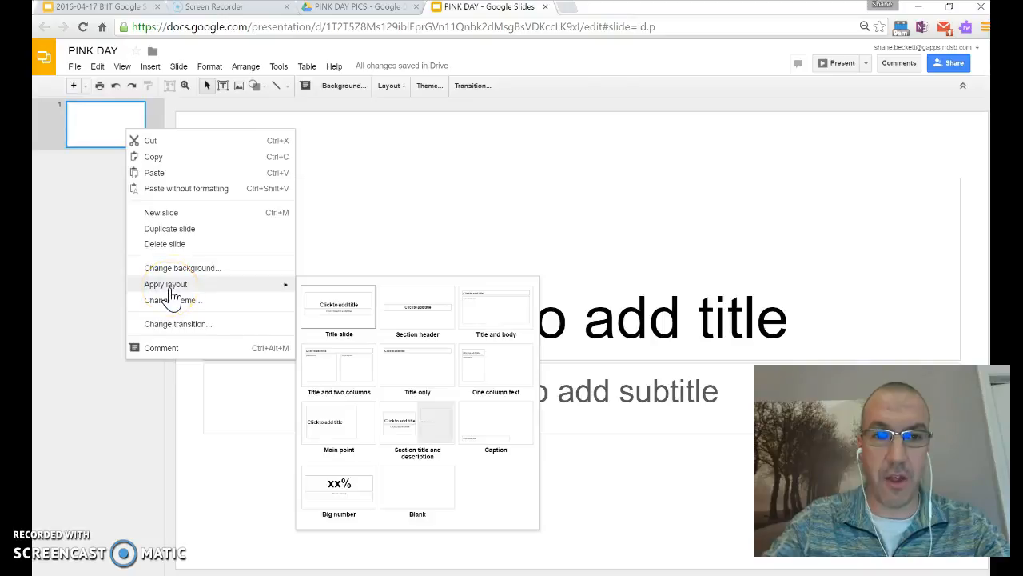
{"action": "left_click", "coordinate": [431, 485]}
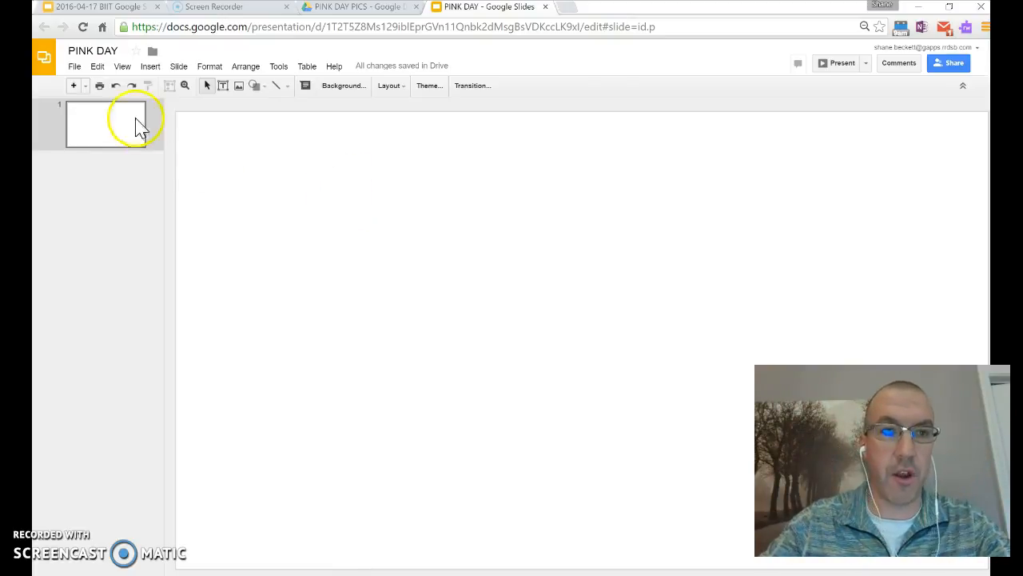
Try a custom 8.5 × 11 page size, then undo it to keep widescreen.
{"action": "left_click", "coordinate": [74, 68]}
{"action": "left_click", "coordinate": [120, 340]}
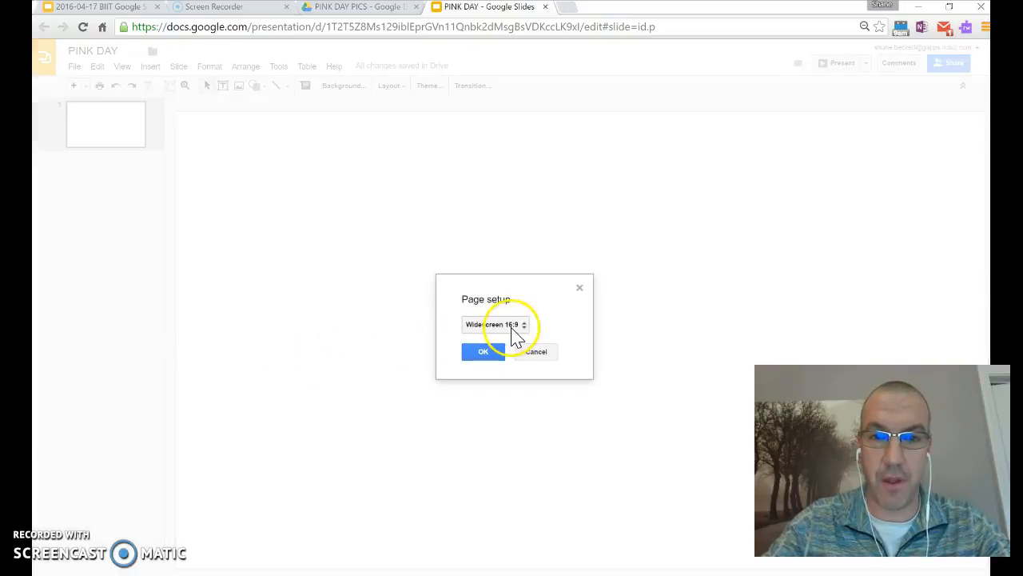
{"action": "left_click", "coordinate": [513, 331]}
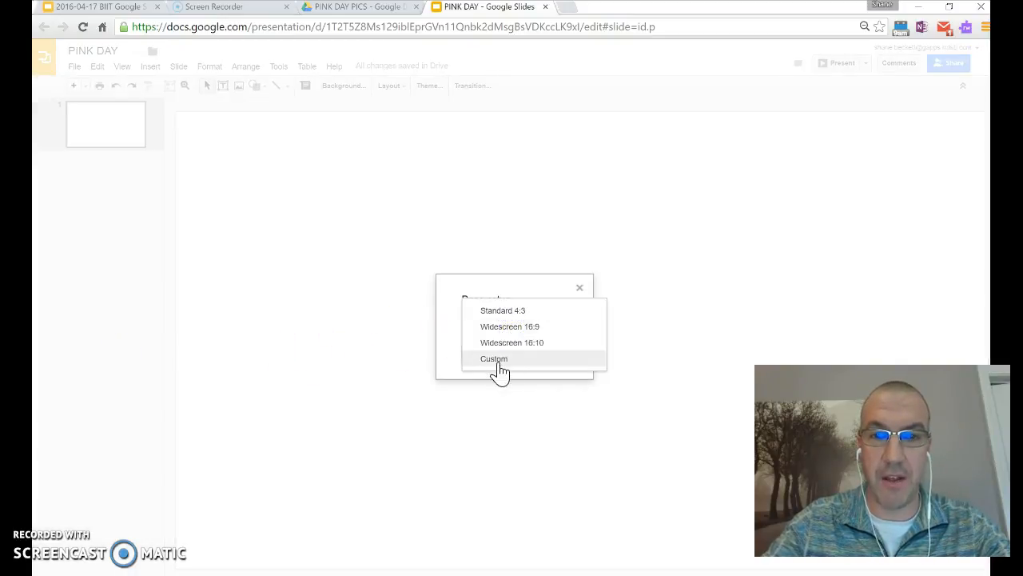
{"action": "left_click", "coordinate": [496, 364]}
{"action": "left_click", "coordinate": [486, 348]}
{"action": "left_click_drag", "start_coordinate": [486, 348], "coordinate": [445, 357]}
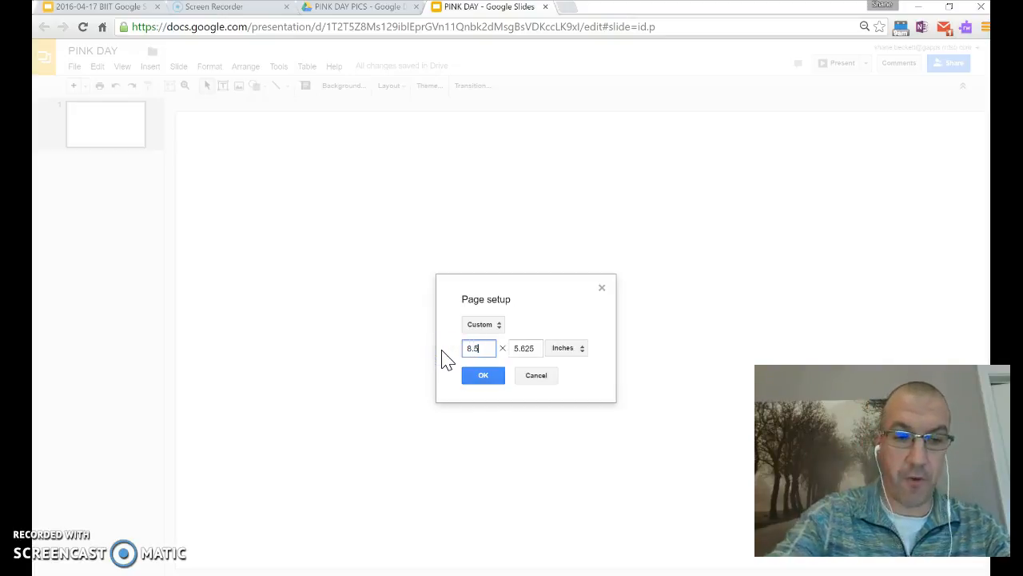
{"action": "left_click_drag", "start_coordinate": [547, 349], "coordinate": [414, 355]}
{"action": "type", "text": "11"}
{"action": "left_click", "coordinate": [489, 374]}
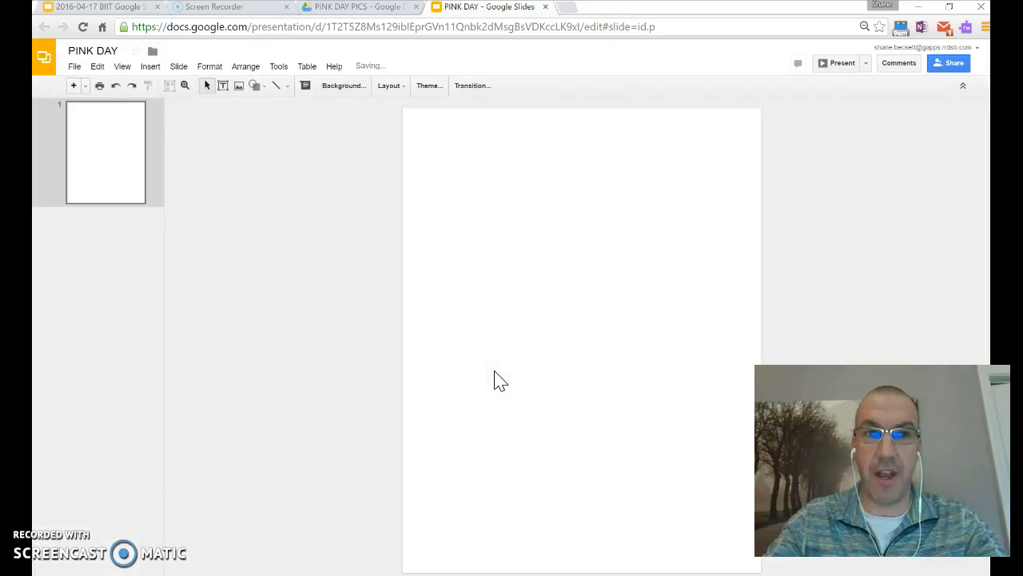
{"action": "left_click", "coordinate": [116, 85]}
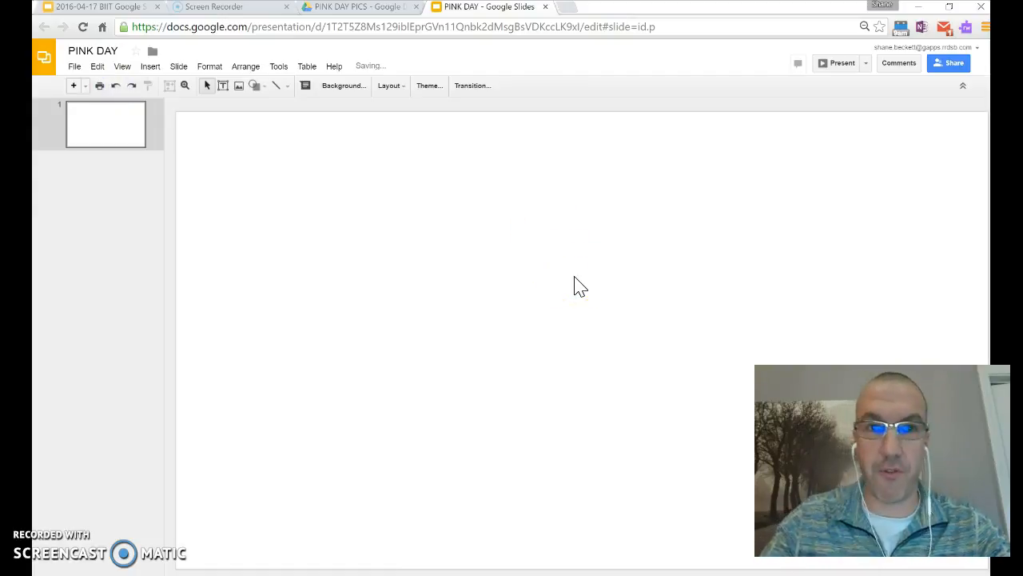
Insert word art reading 'Robert Moore School'.
{"action": "left_click", "coordinate": [151, 68]}
{"action": "left_click", "coordinate": [196, 167]}
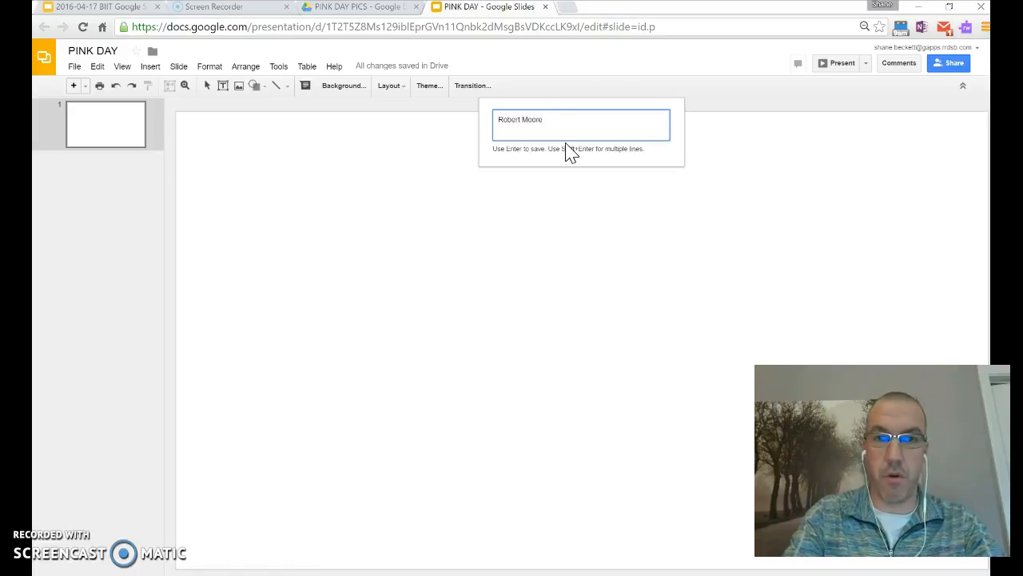
{"action": "key", "text": "Return"}
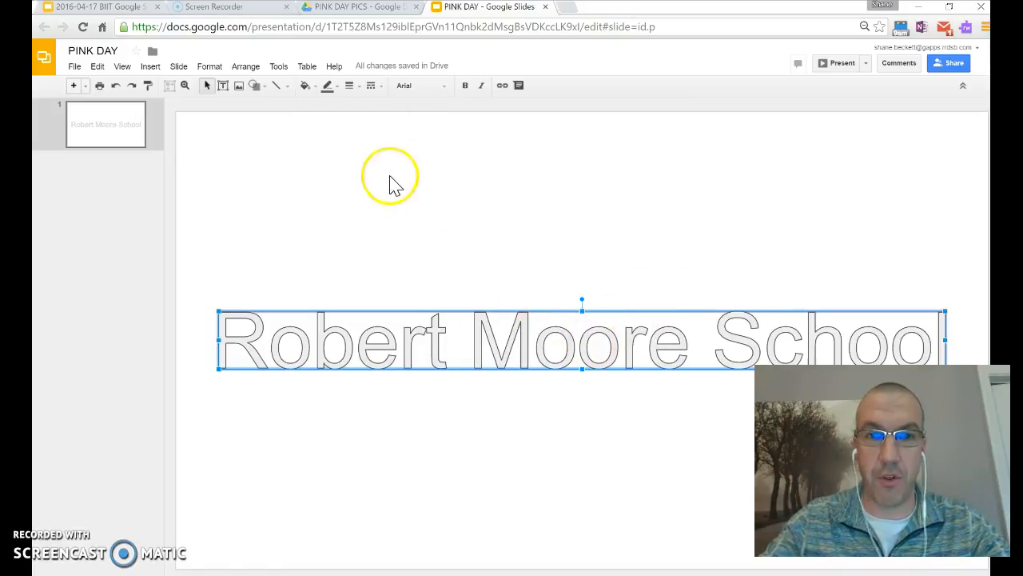
Fill the word art red with a yellow 1px outline.
{"action": "left_click", "coordinate": [308, 88]}
{"action": "left_click", "coordinate": [322, 139]}
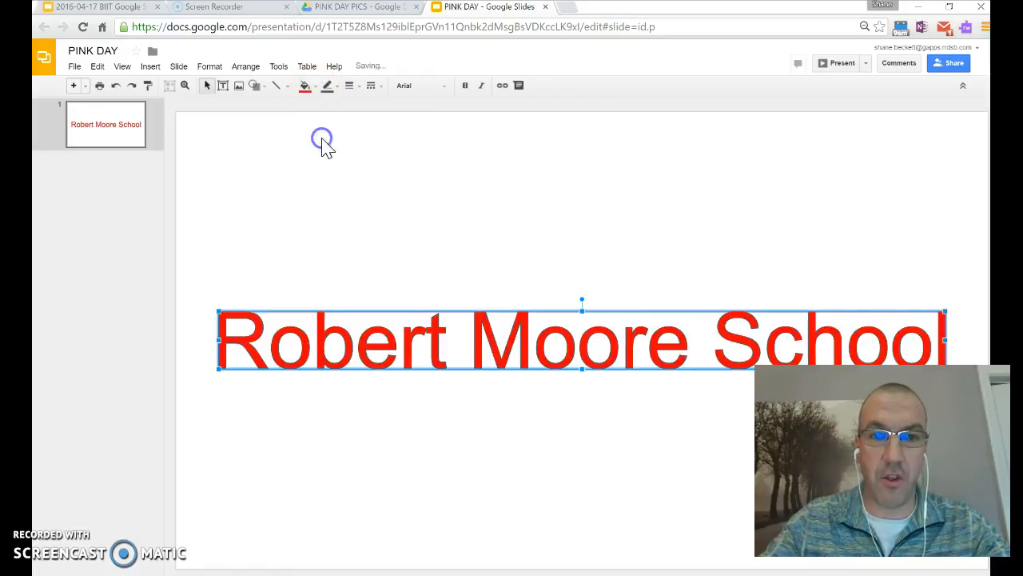
{"action": "left_click", "coordinate": [329, 87]}
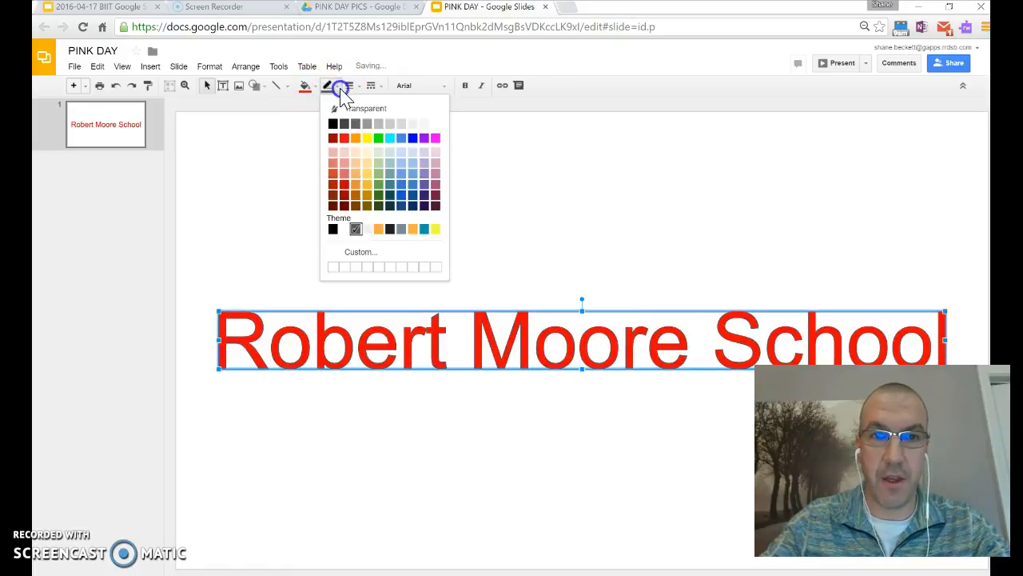
{"action": "left_click", "coordinate": [365, 140]}
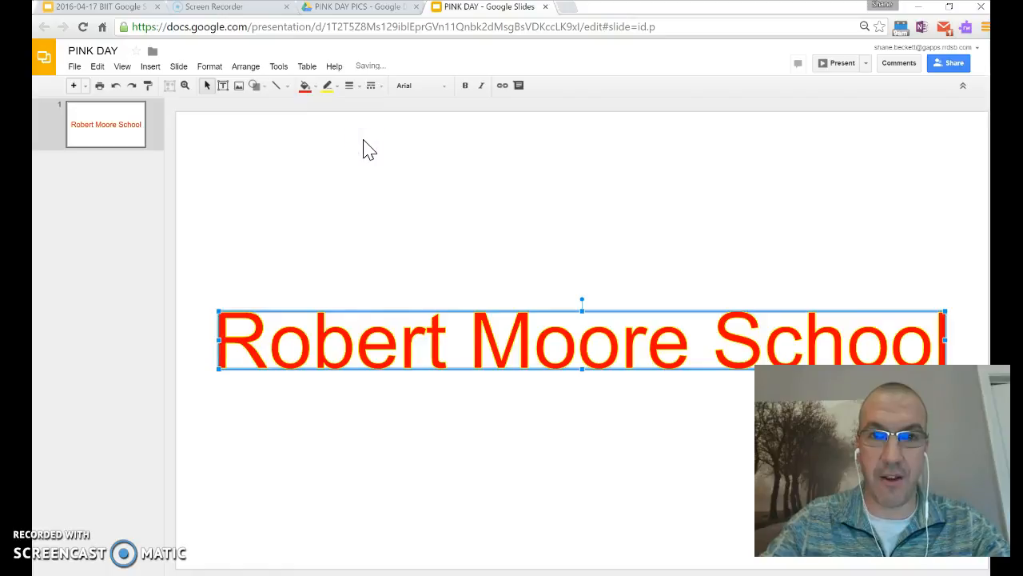
{"action": "left_click", "coordinate": [349, 85]}
{"action": "left_click", "coordinate": [370, 203]}
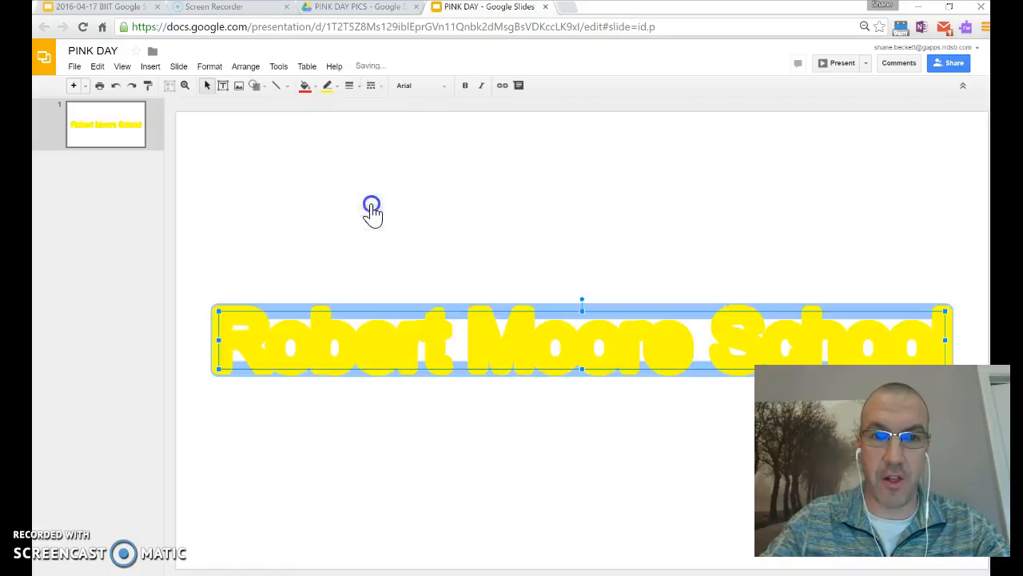
{"action": "left_click", "coordinate": [352, 86]}
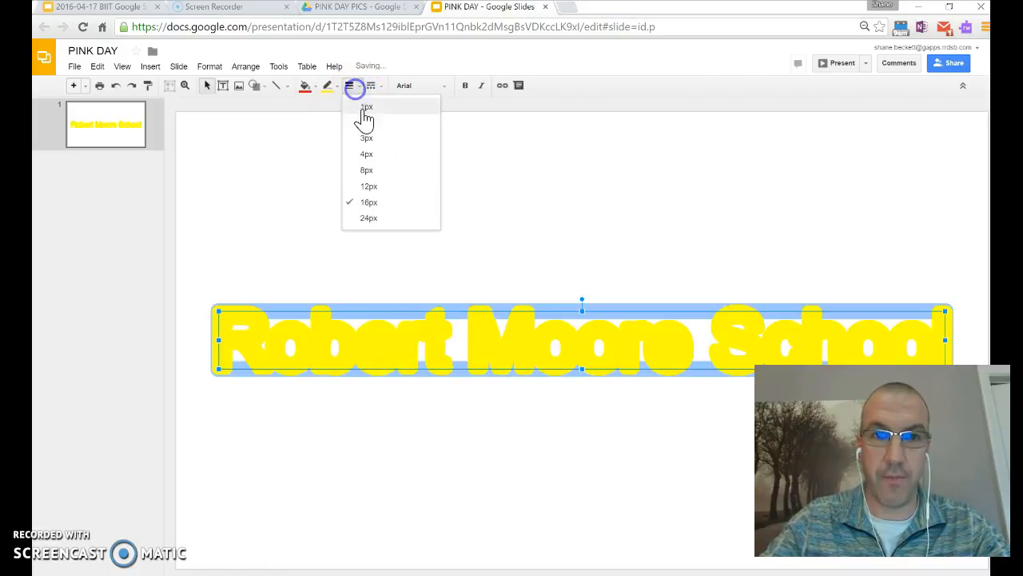
{"action": "left_click", "coordinate": [364, 109]}
Set the word art font to Bangers with a solid outline.
{"action": "left_click", "coordinate": [371, 86]}
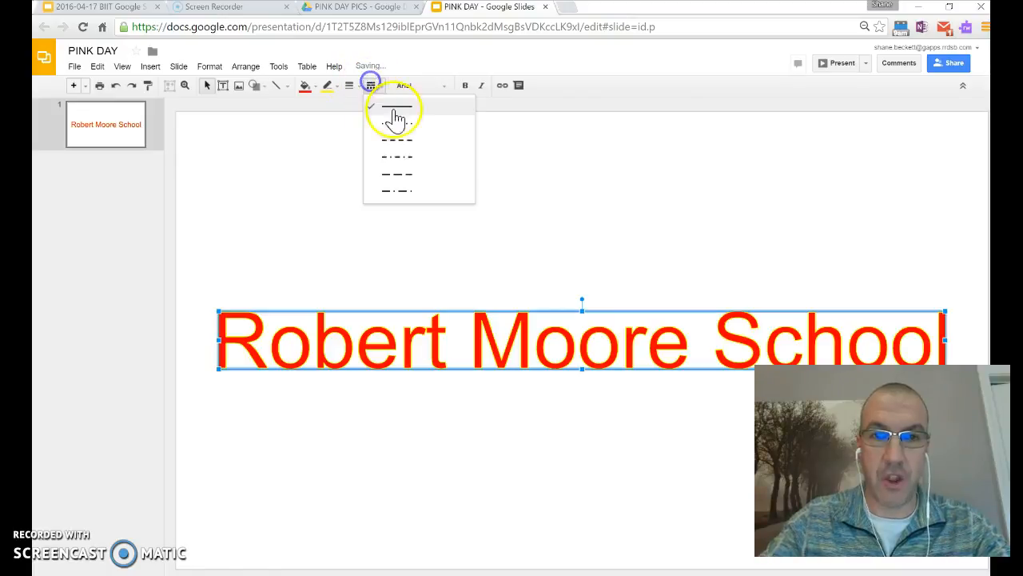
{"action": "left_click", "coordinate": [403, 152]}
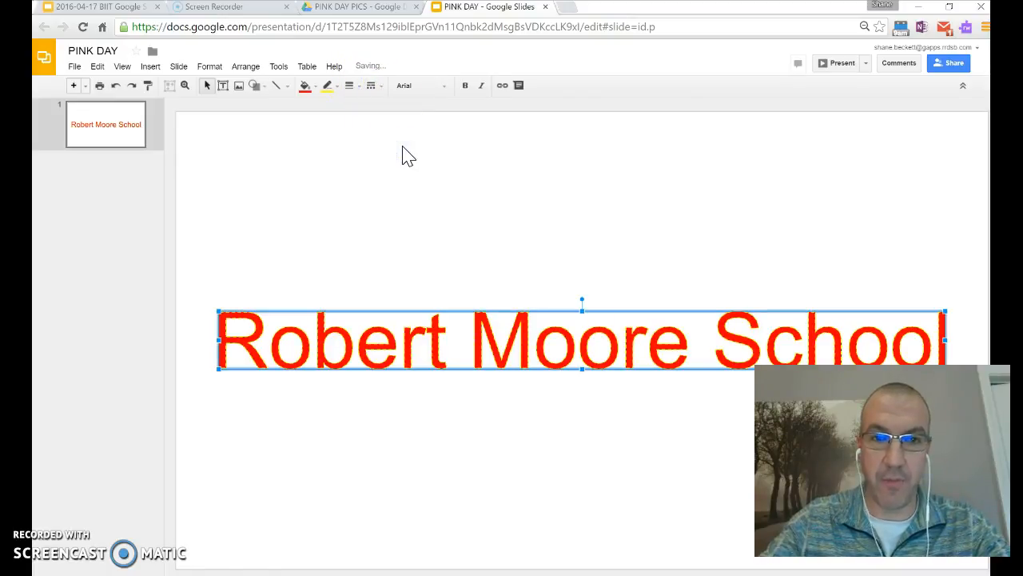
{"action": "left_click", "coordinate": [417, 86]}
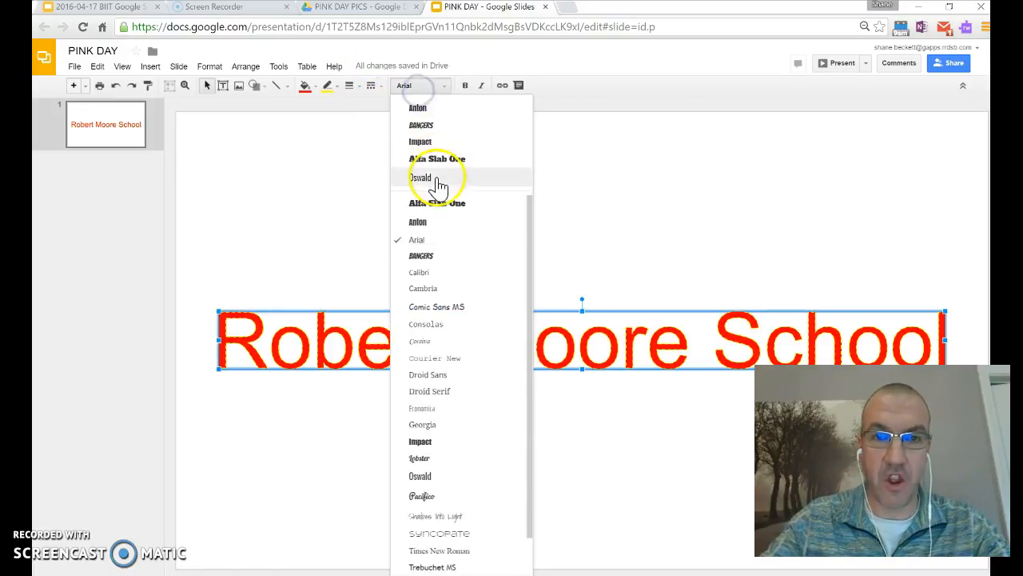
{"action": "left_click", "coordinate": [434, 127]}
{"action": "left_click", "coordinate": [371, 87]}
{"action": "left_click", "coordinate": [381, 103]}
Toggle bold and italic on and off again, then deselect the title.
{"action": "left_click", "coordinate": [469, 91]}
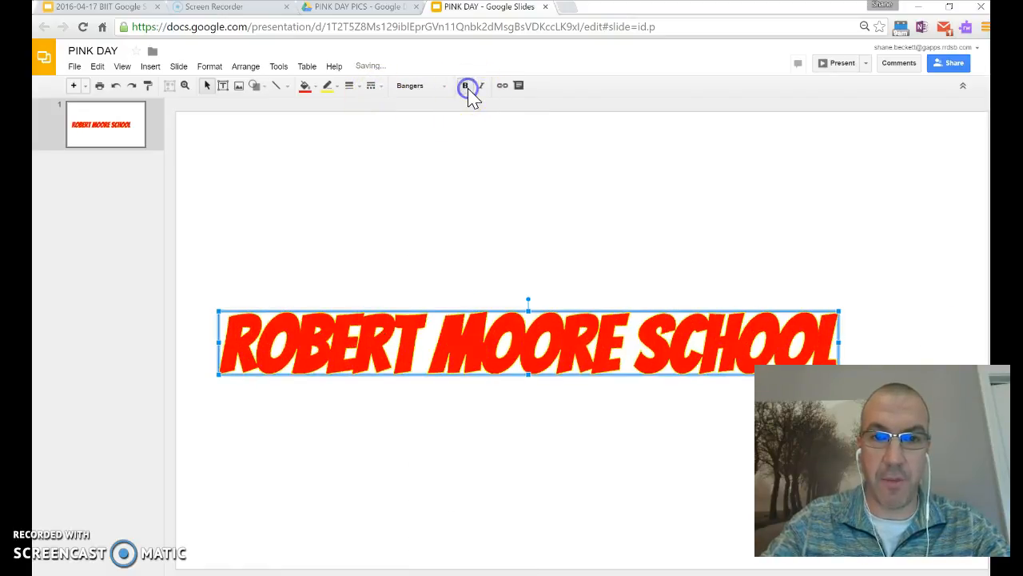
{"action": "left_click", "coordinate": [468, 93]}
{"action": "left_click", "coordinate": [485, 90]}
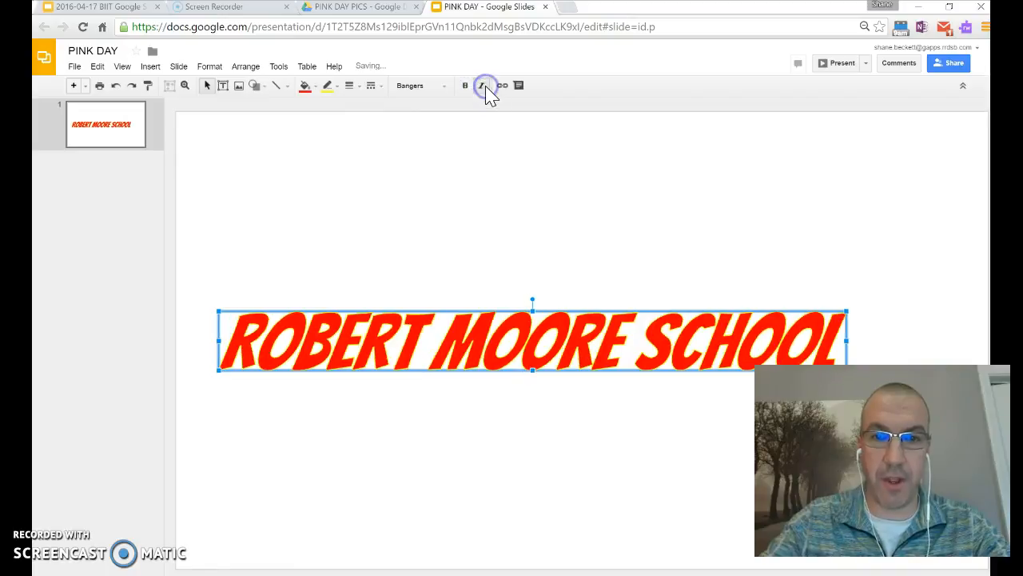
{"action": "left_click", "coordinate": [485, 89]}
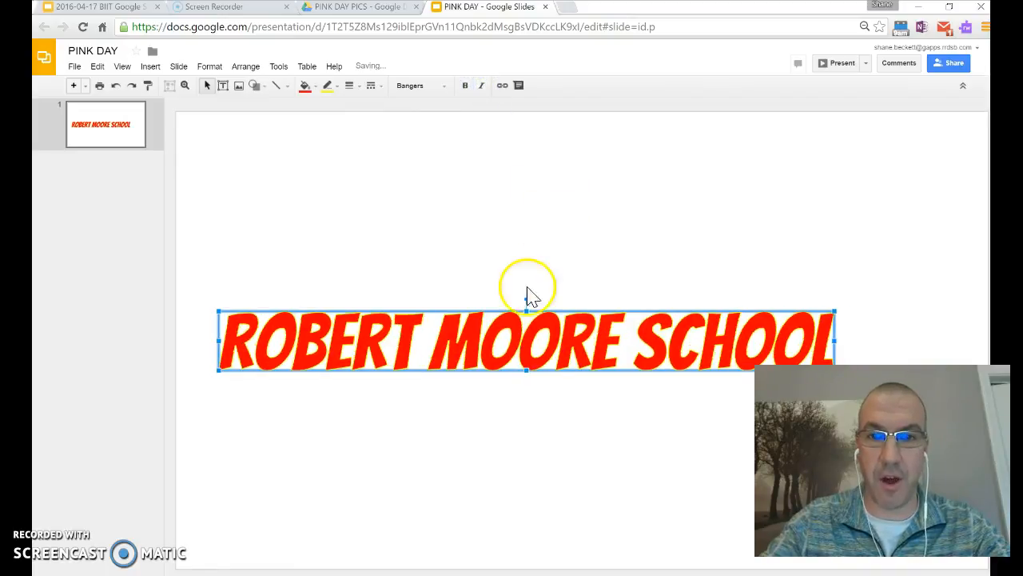
{"action": "left_click", "coordinate": [605, 231]}
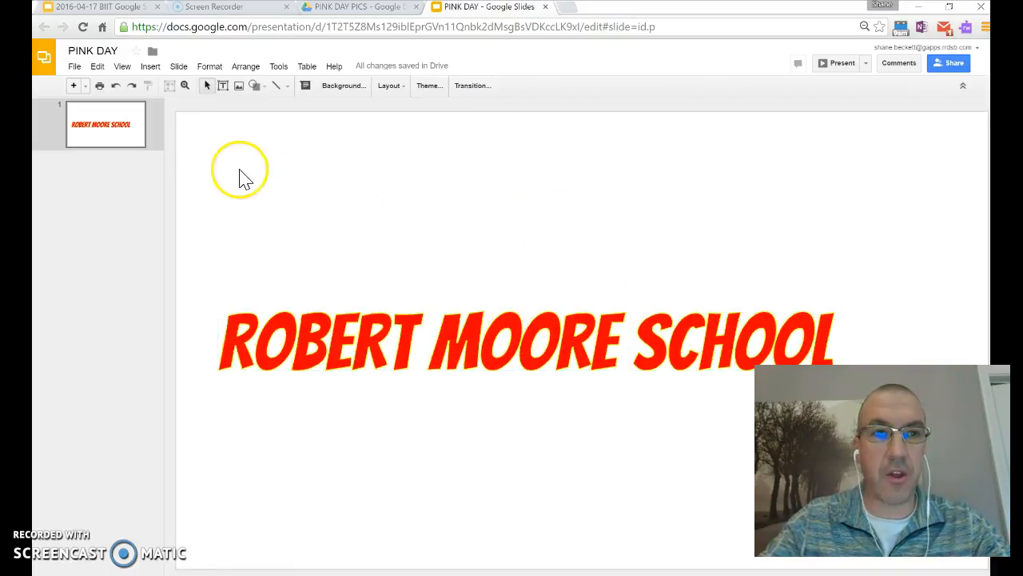
Centre the title, tilt it counter-clockwise and move it up toward the upper left.
{"action": "left_click_drag", "start_coordinate": [552, 326], "coordinate": [606, 336]}
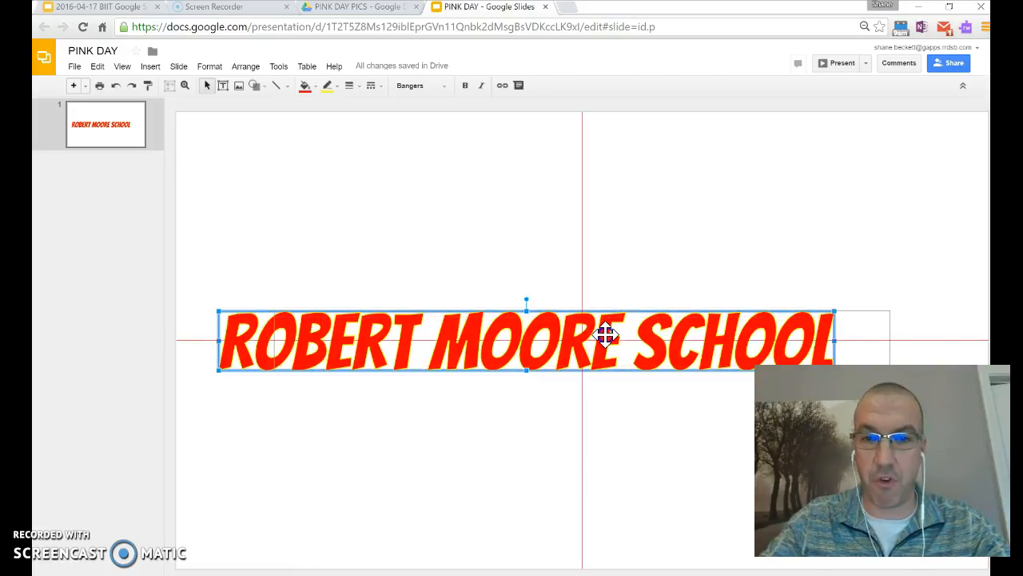
{"action": "left_click_drag", "start_coordinate": [606, 336], "coordinate": [605, 335]}
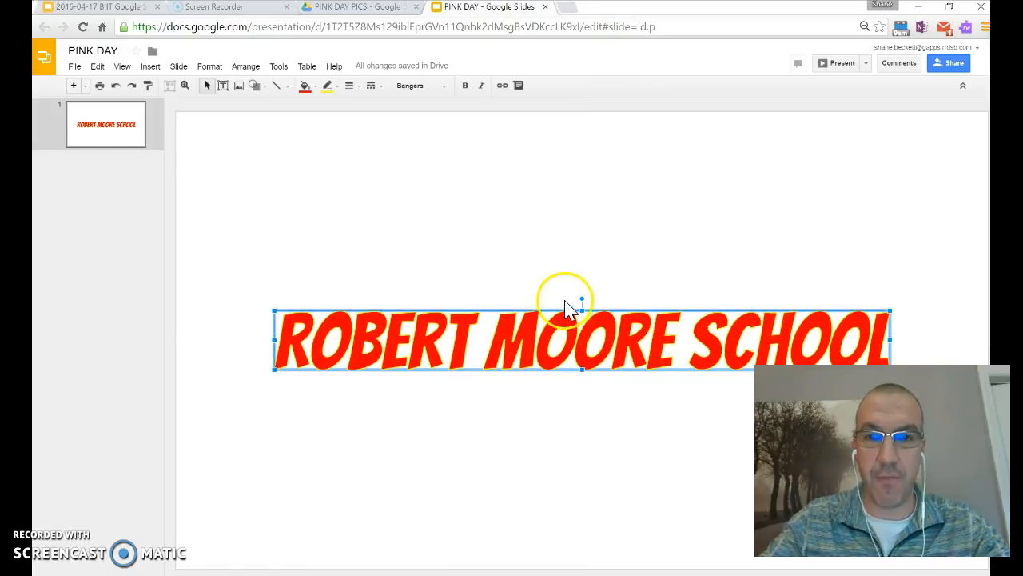
{"action": "mouse_move", "coordinate": [563, 292]}
{"action": "left_mouse_down"}
{"action": "mouse_move", "coordinate": [533, 290]}
{"action": "mouse_move", "coordinate": [571, 292]}
{"action": "left_mouse_up"}
{"action": "left_click_drag", "start_coordinate": [558, 339], "coordinate": [498, 257]}
{"action": "left_click", "coordinate": [575, 362]}
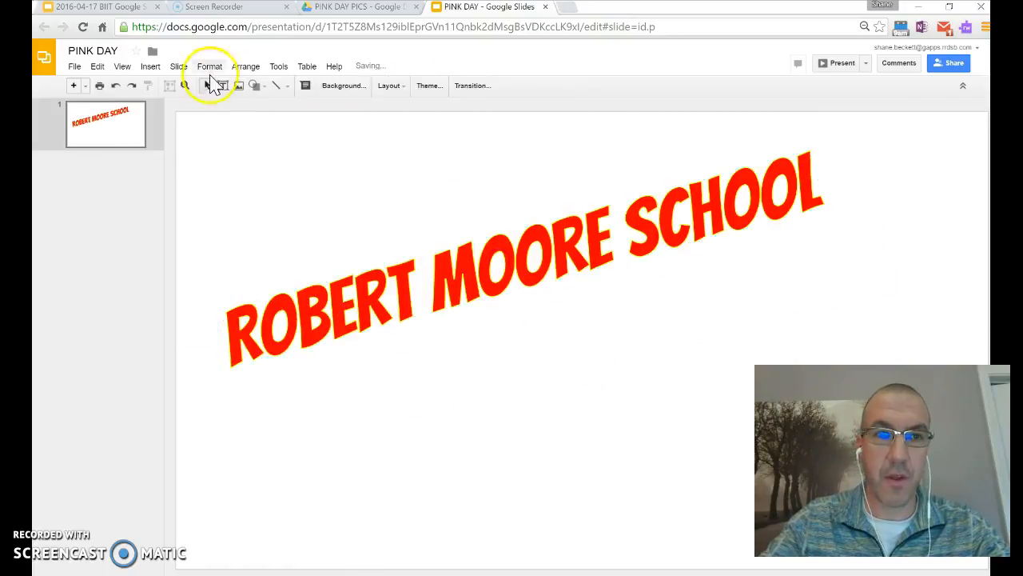
{"action": "left_click", "coordinate": [150, 66]}
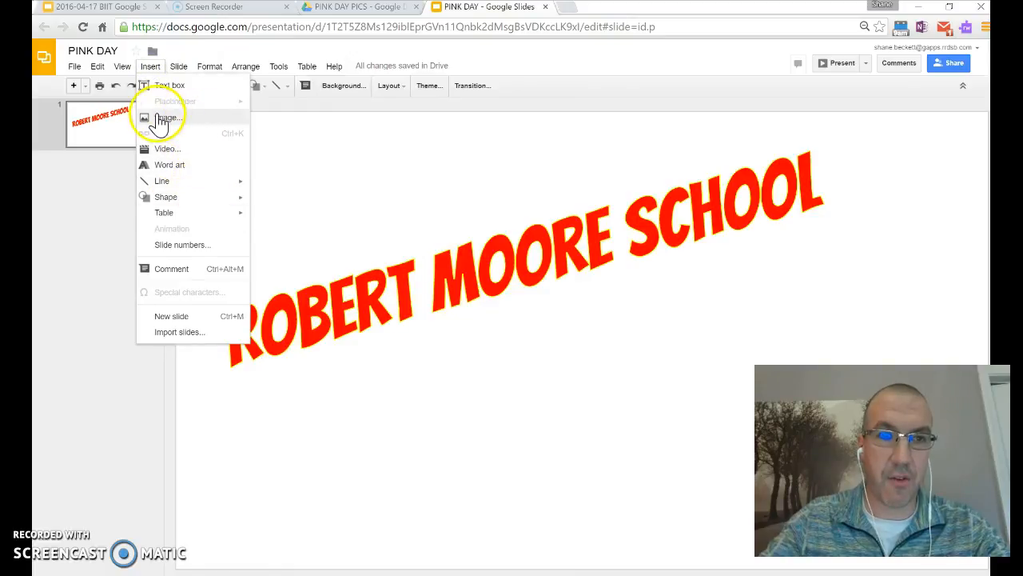
Insert the Stand Up Speak Out poster photo from Drive's PINK DAY PICS folder.
{"action": "left_click", "coordinate": [160, 118]}
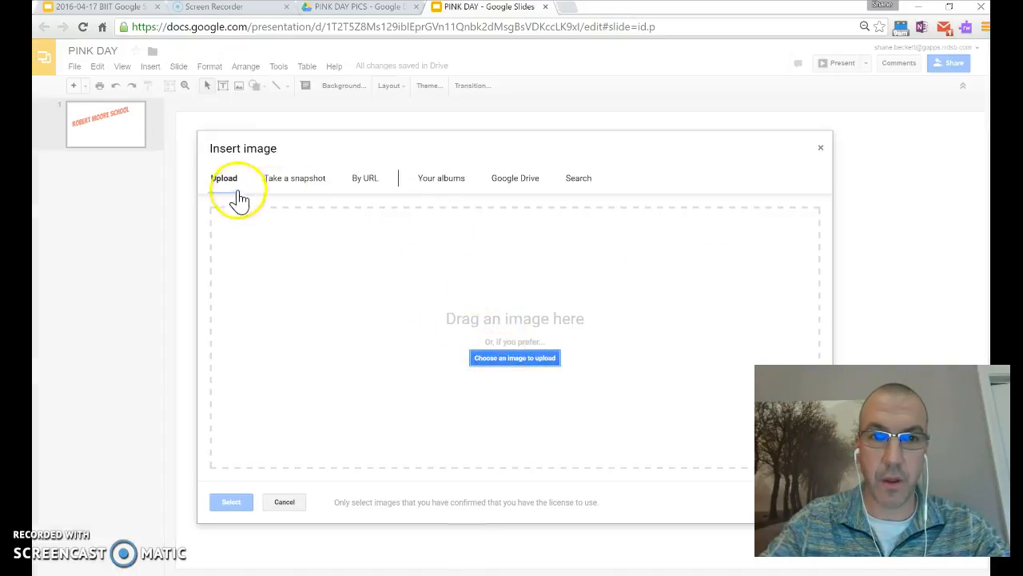
{"action": "left_click", "coordinate": [514, 177]}
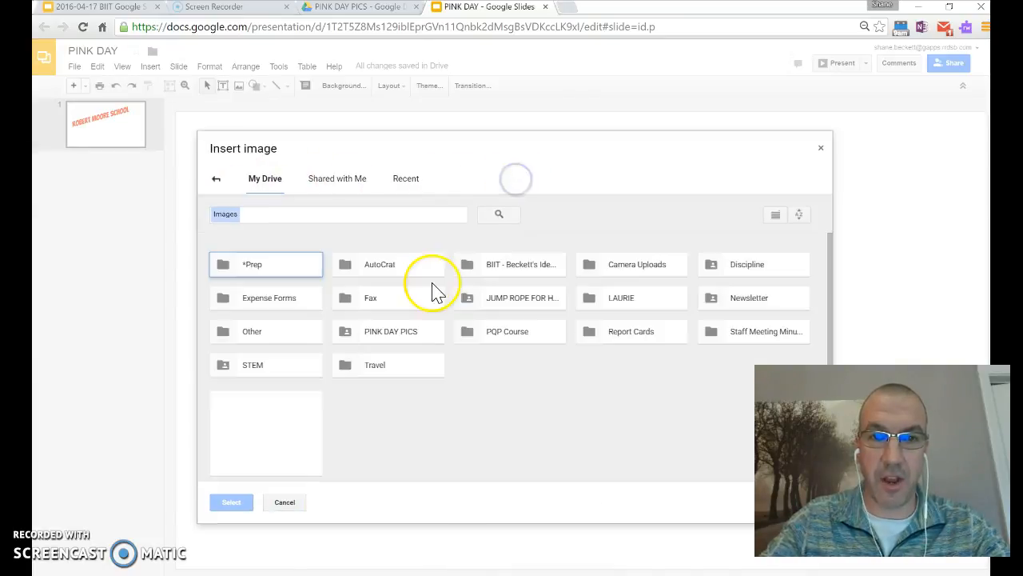
{"action": "left_click", "coordinate": [391, 339]}
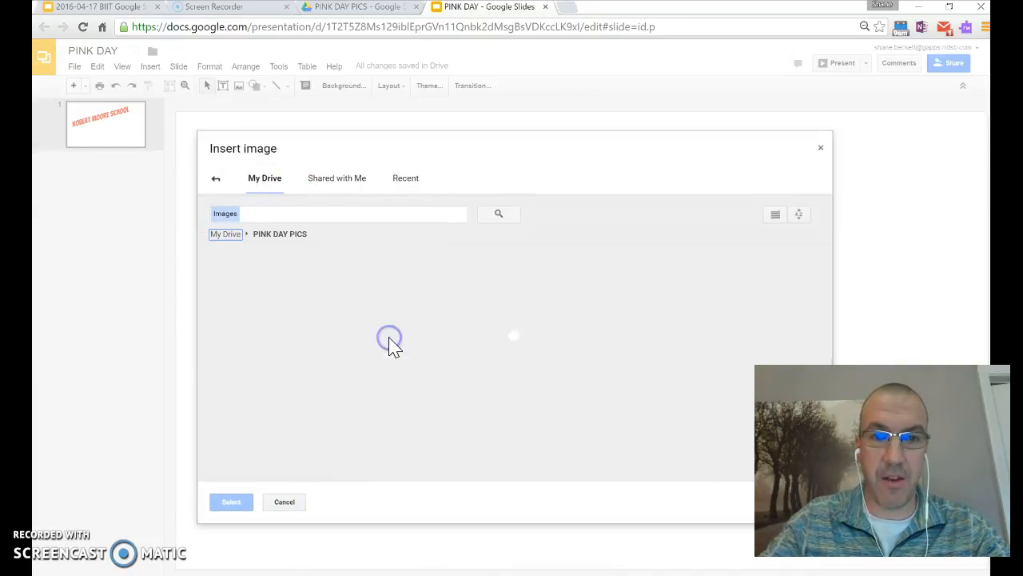
{"action": "left_click", "coordinate": [270, 424]}
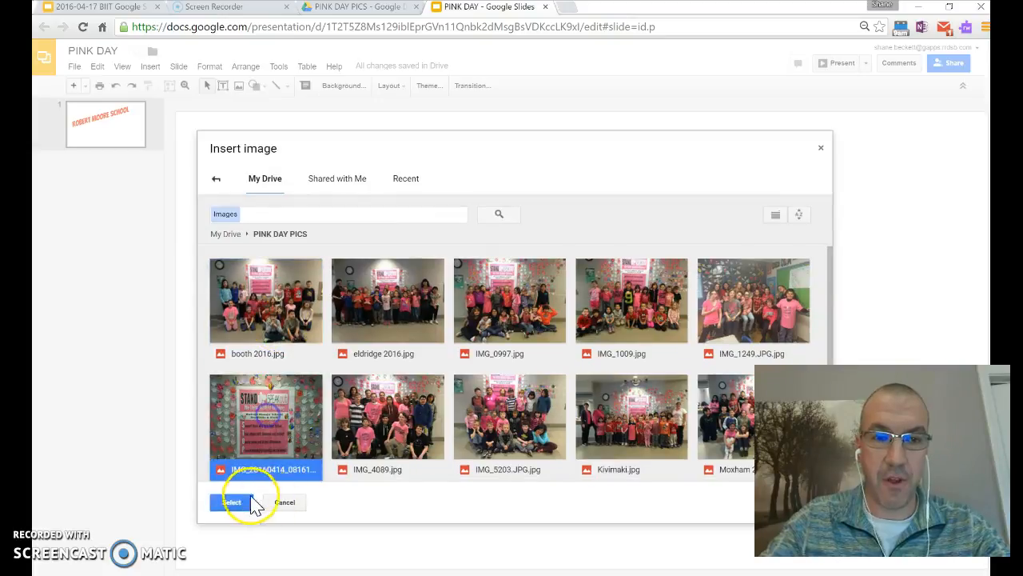
{"action": "left_click", "coordinate": [234, 503]}
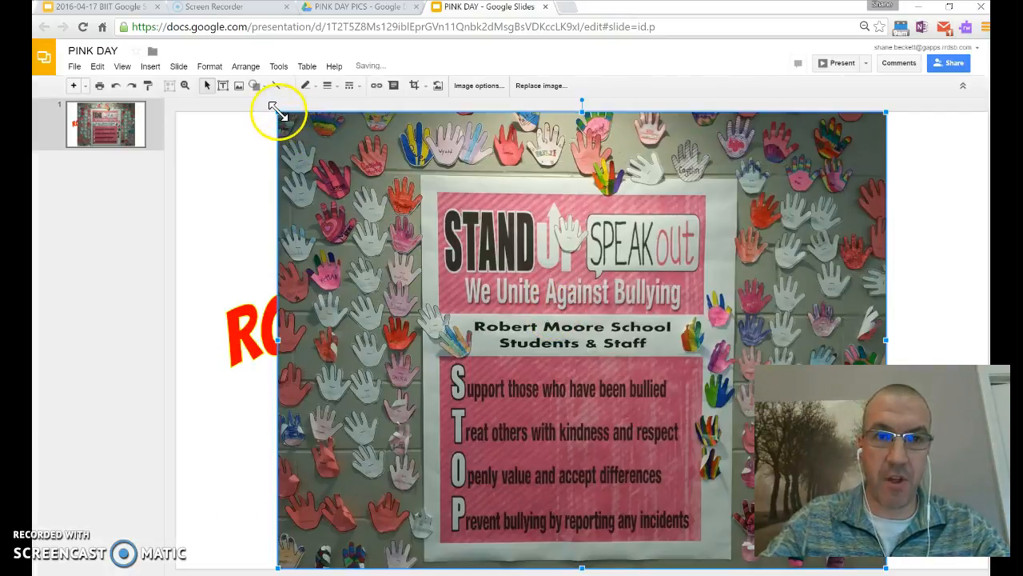
Shrink the photo and place it lower right beneath the tilted title.
{"action": "left_click_drag", "start_coordinate": [279, 112], "coordinate": [604, 357]}
{"action": "left_click_drag", "start_coordinate": [686, 402], "coordinate": [649, 365]}
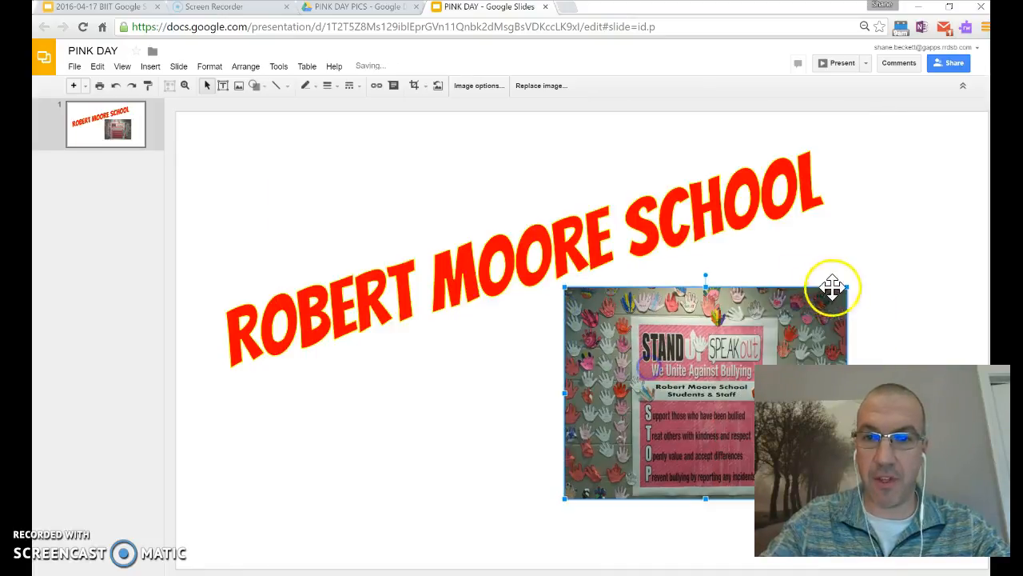
{"action": "left_click", "coordinate": [904, 273]}
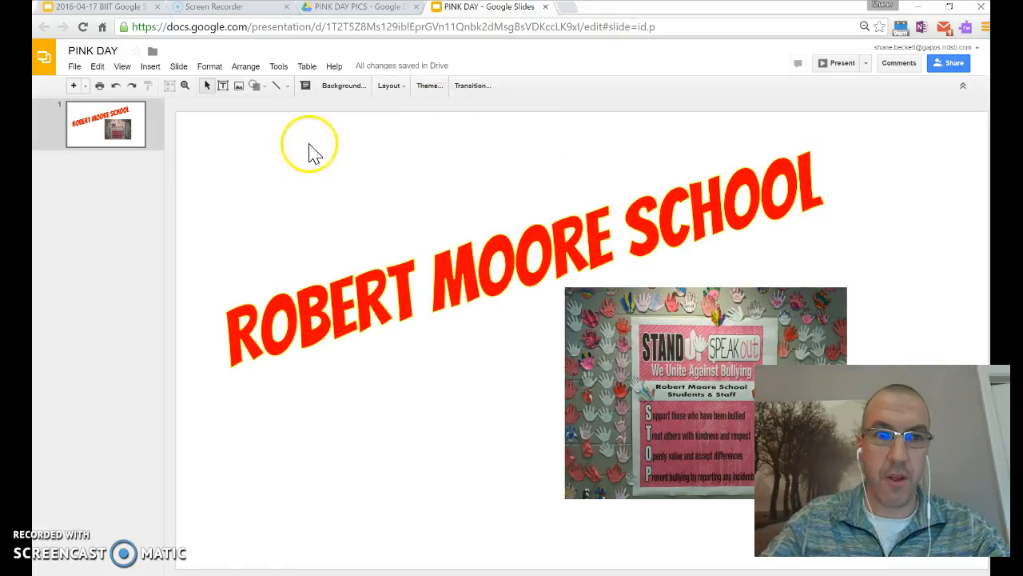
{"action": "left_click", "coordinate": [357, 88]}
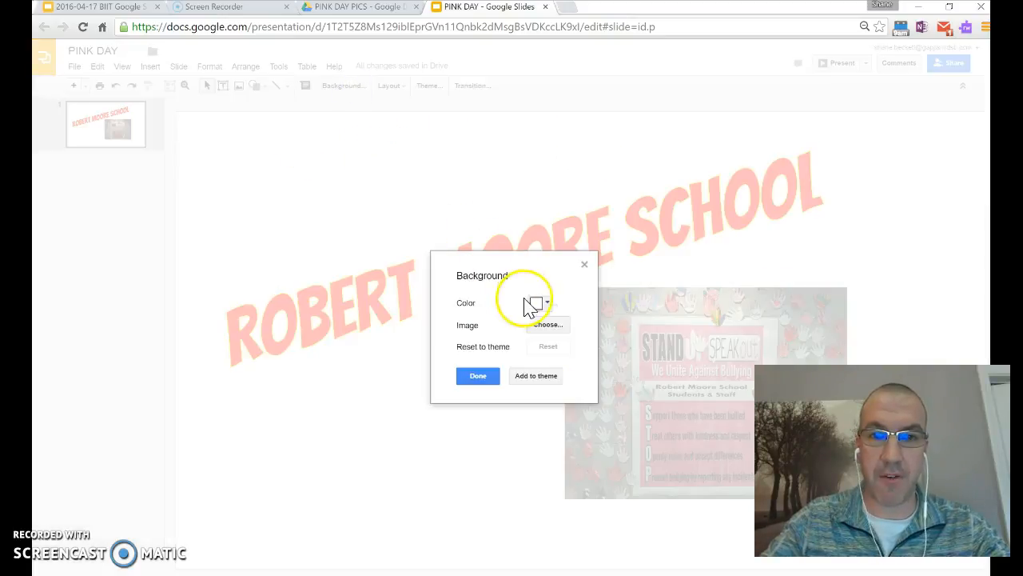